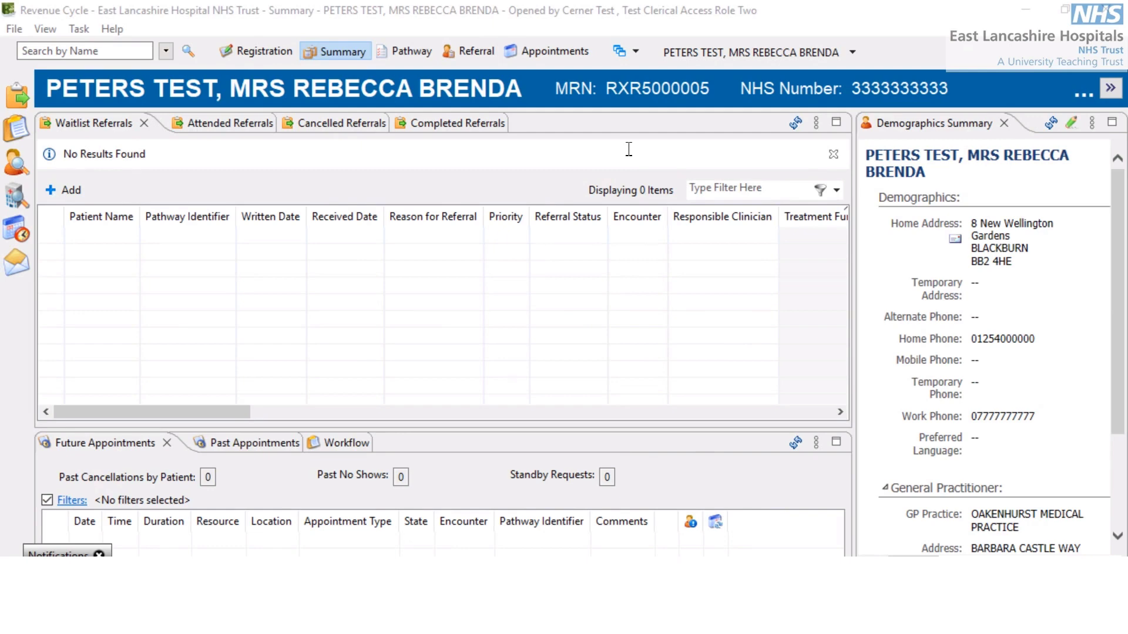
- Open the patient's Registration Demographics form from the toolbar
left_click(273, 54)
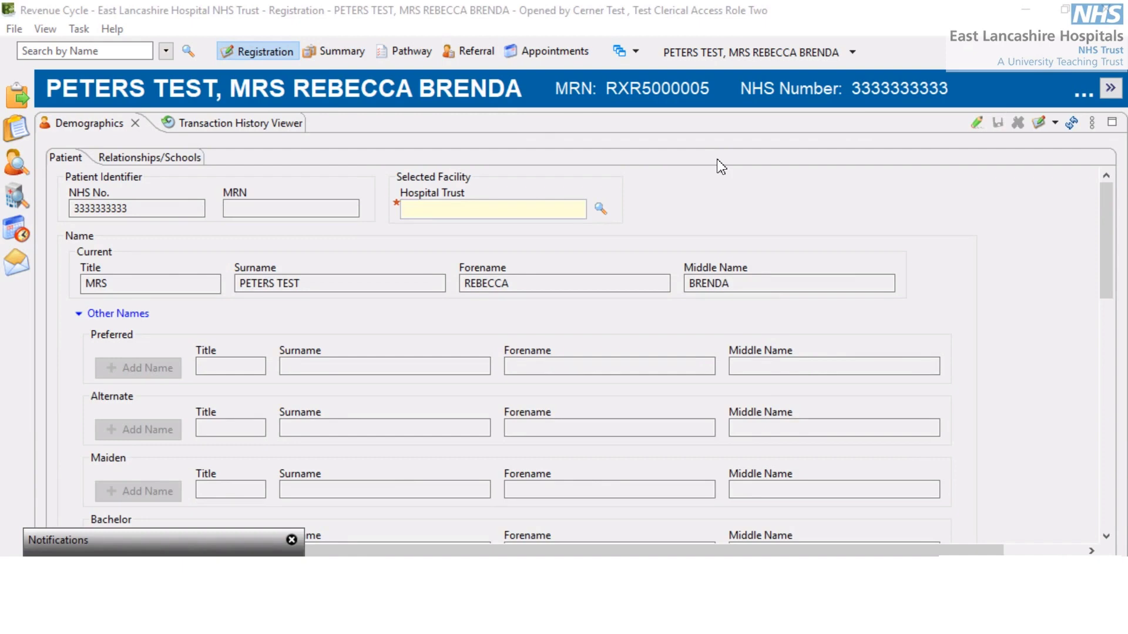
- Set the required Hospital Trust to Royal Blackburn Teaching Hospital
left_click(467, 282)
left_click(493, 211)
type("ro")
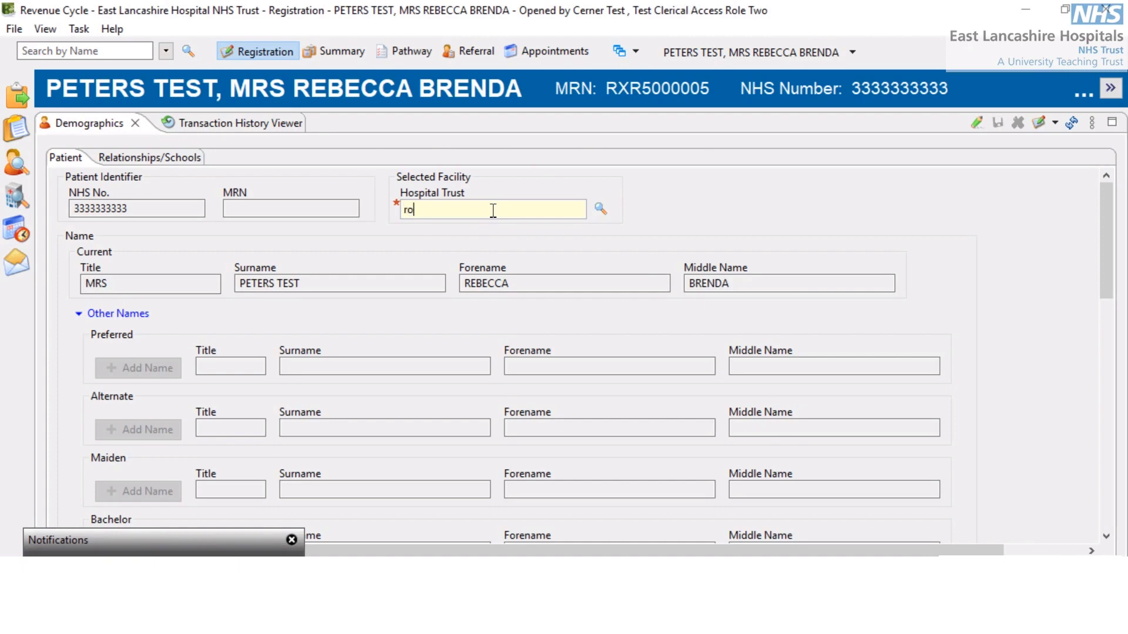
type("y")
key("Tab")
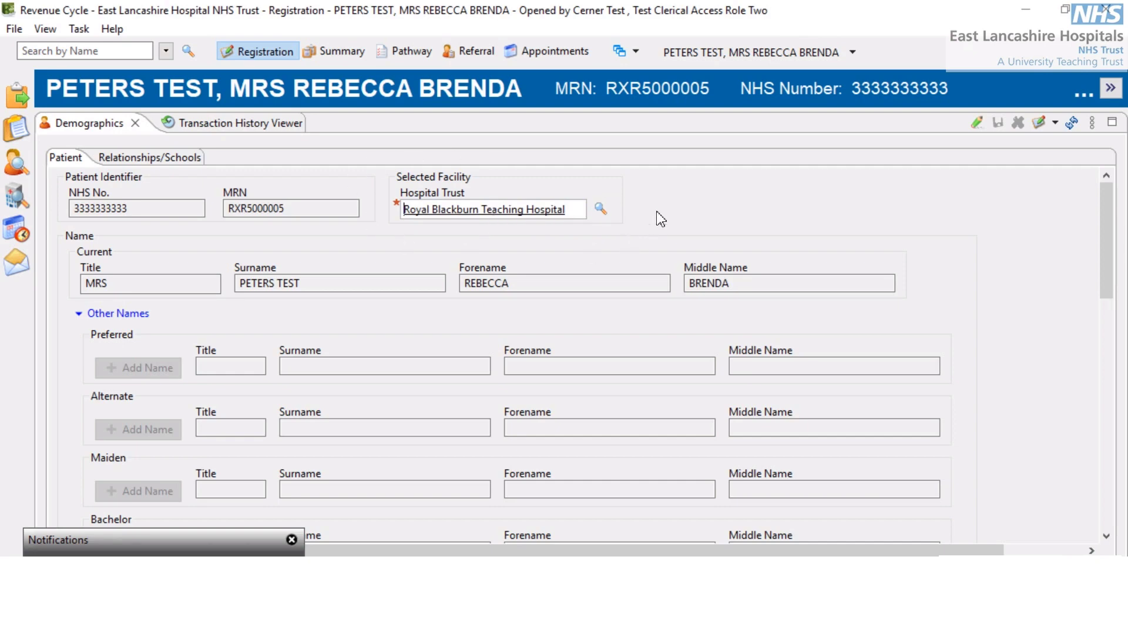
scroll(661, 218, "down", 2)
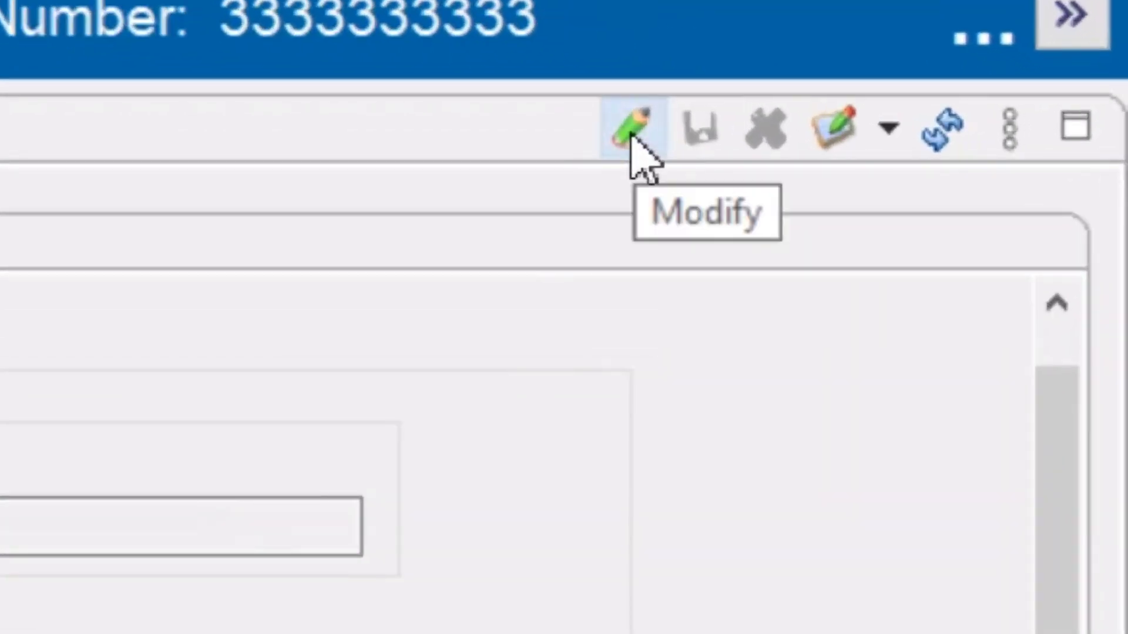
- Put the form in edit mode, change the title from MRS to MS, and remove 'TEST' from the surname
left_click(631, 135)
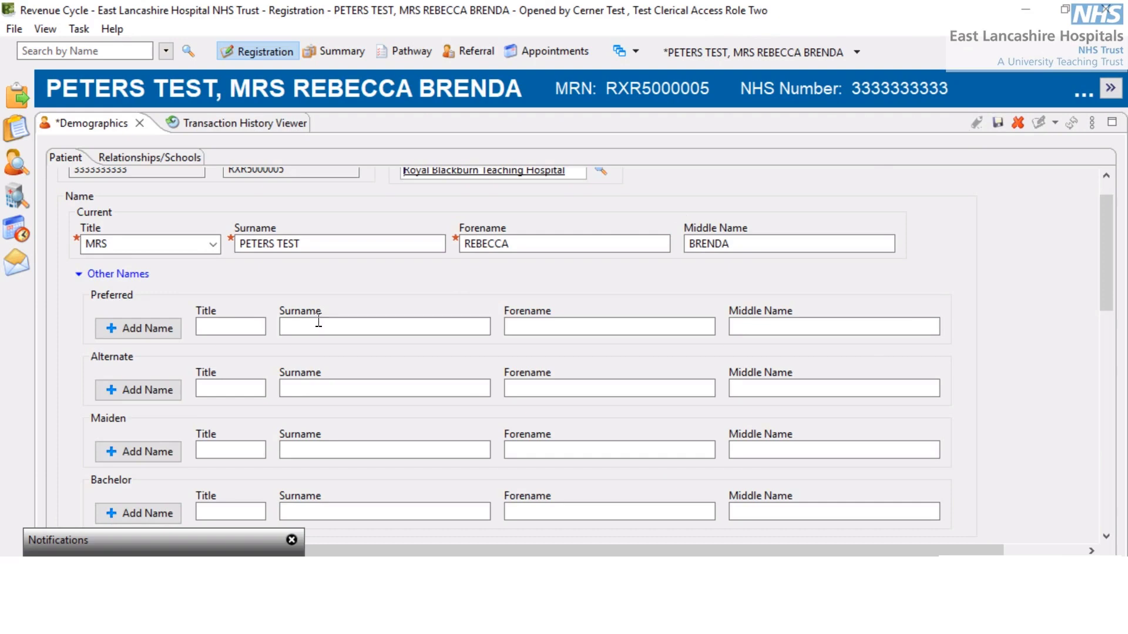
left_click(214, 246)
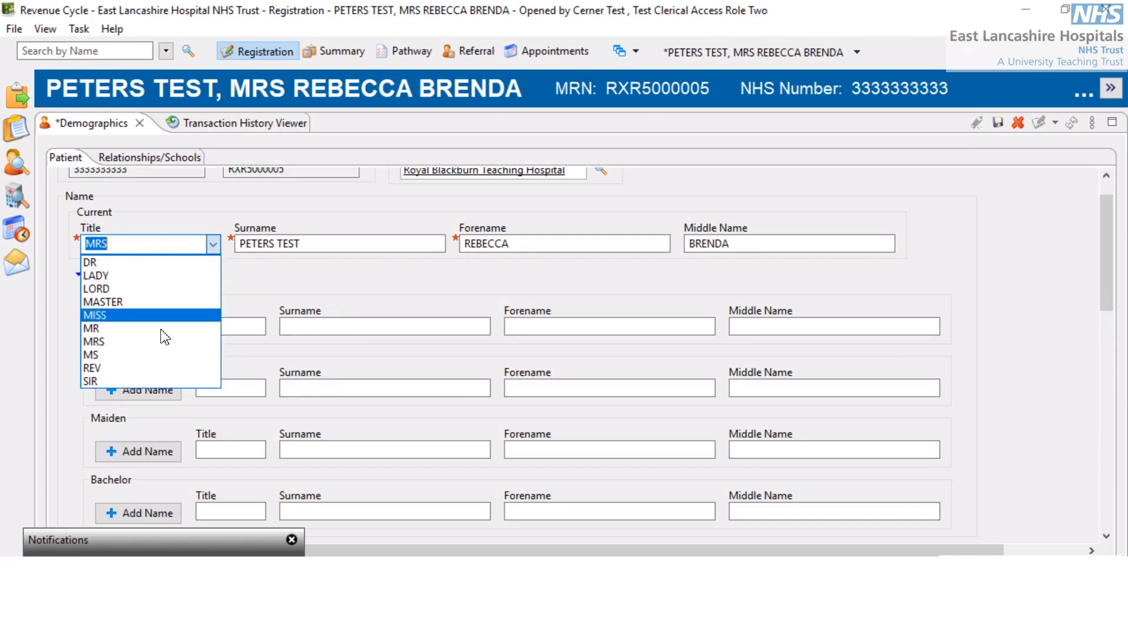
left_click(154, 356)
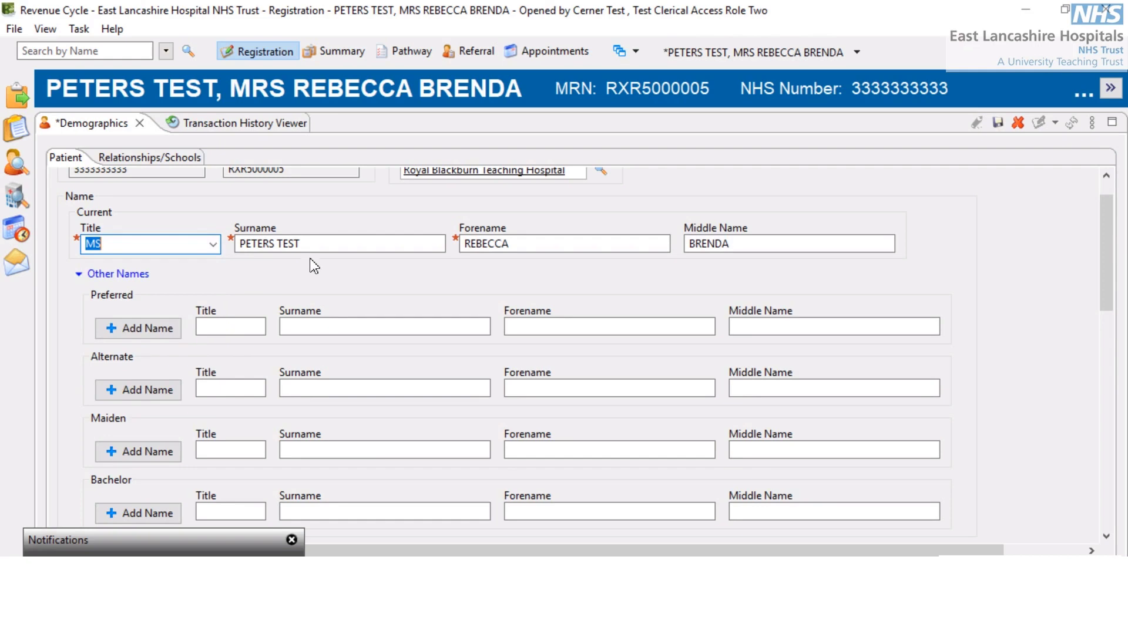
left_click(353, 246)
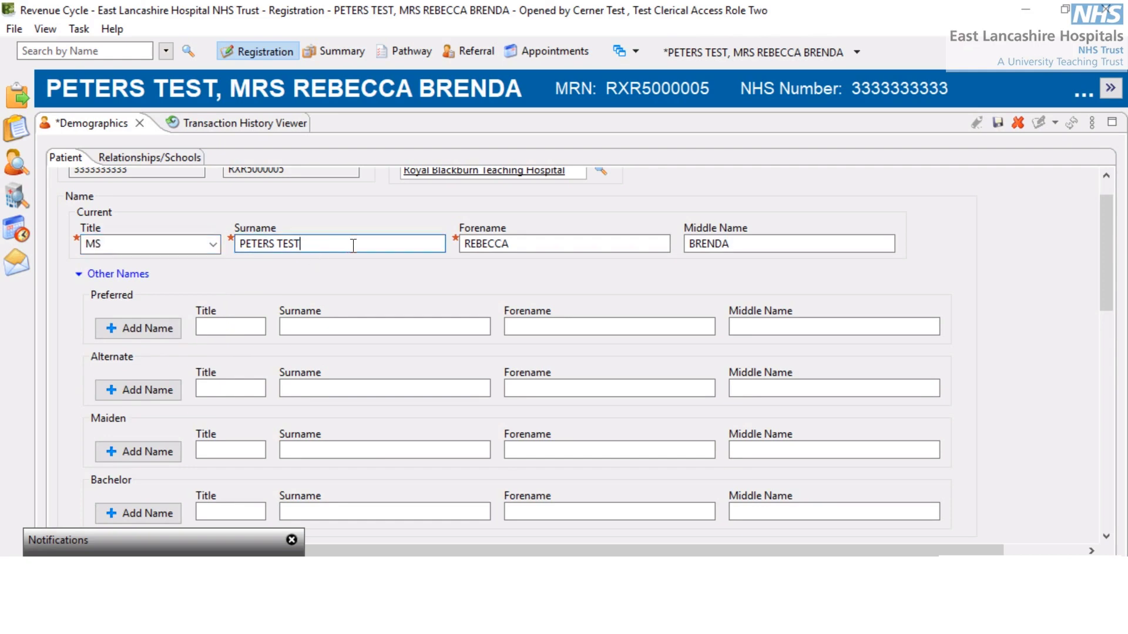
key("BackSpace")
key("BackSpace")
key("BackSpace")
key("BackSpace")
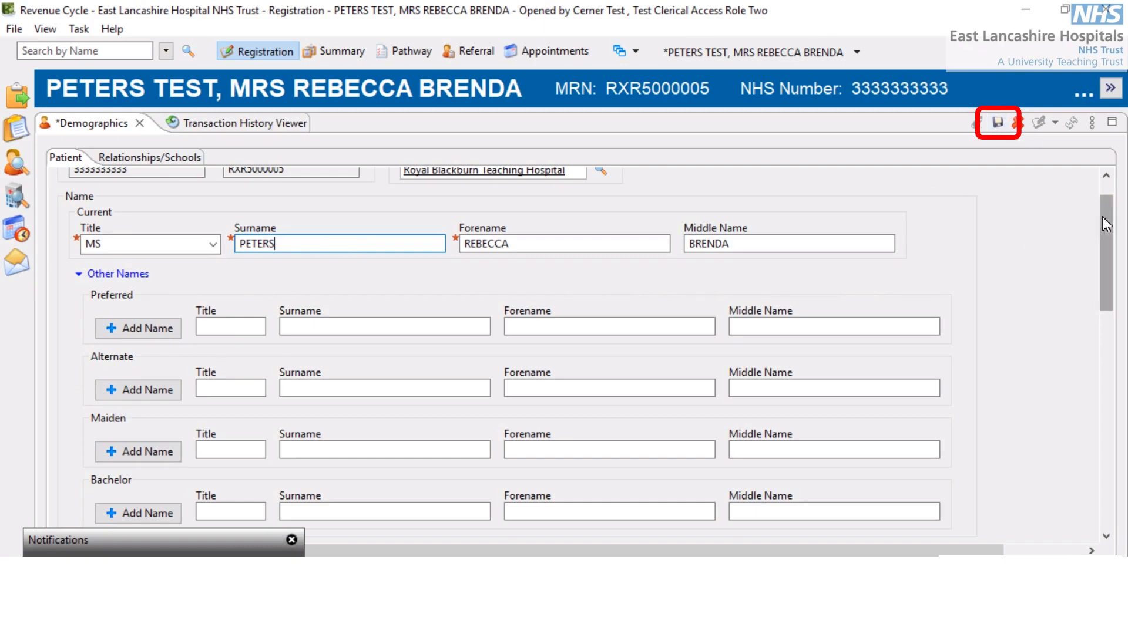
scroll(1109, 241, "down", 1)
scroll(1110, 241, "down", 2)
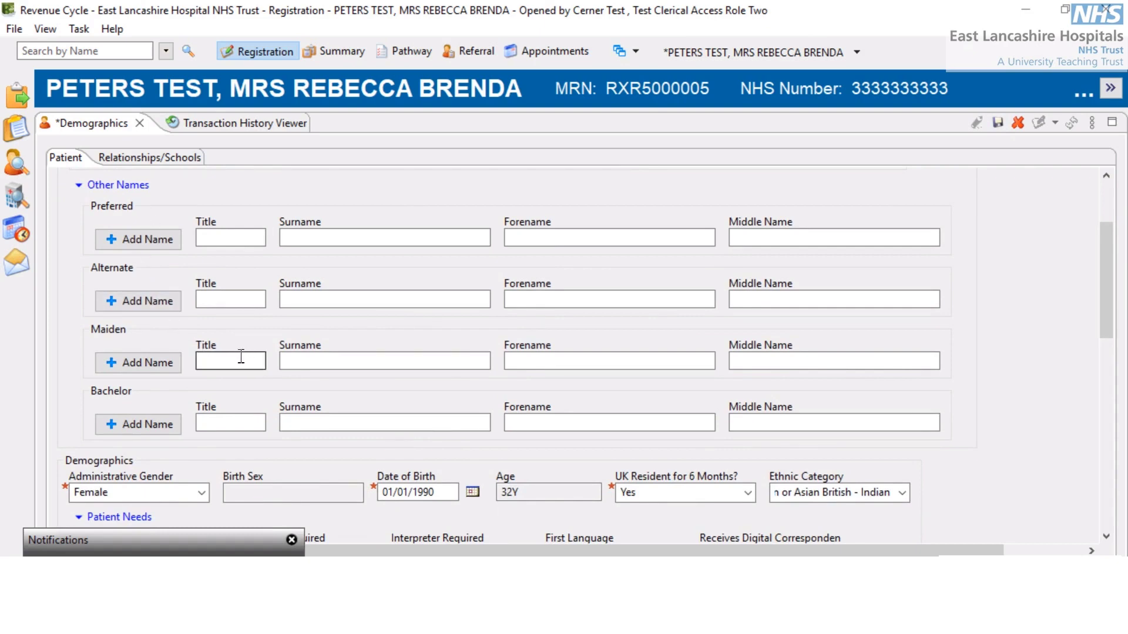
scroll(767, 355, "down", 6)
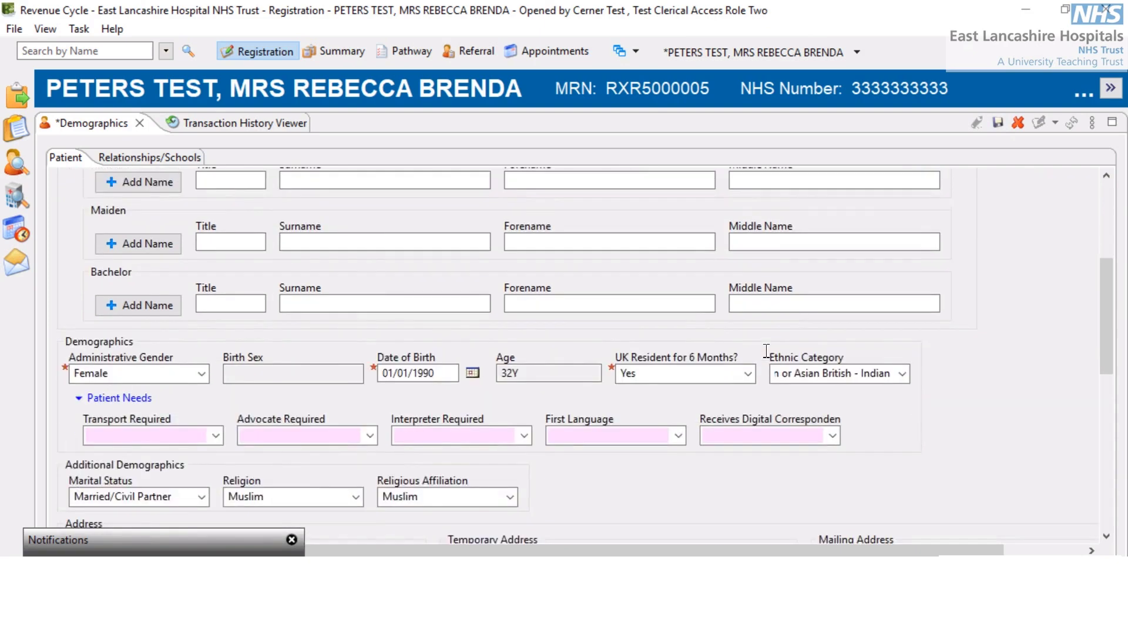
scroll(767, 356, "down", 2)
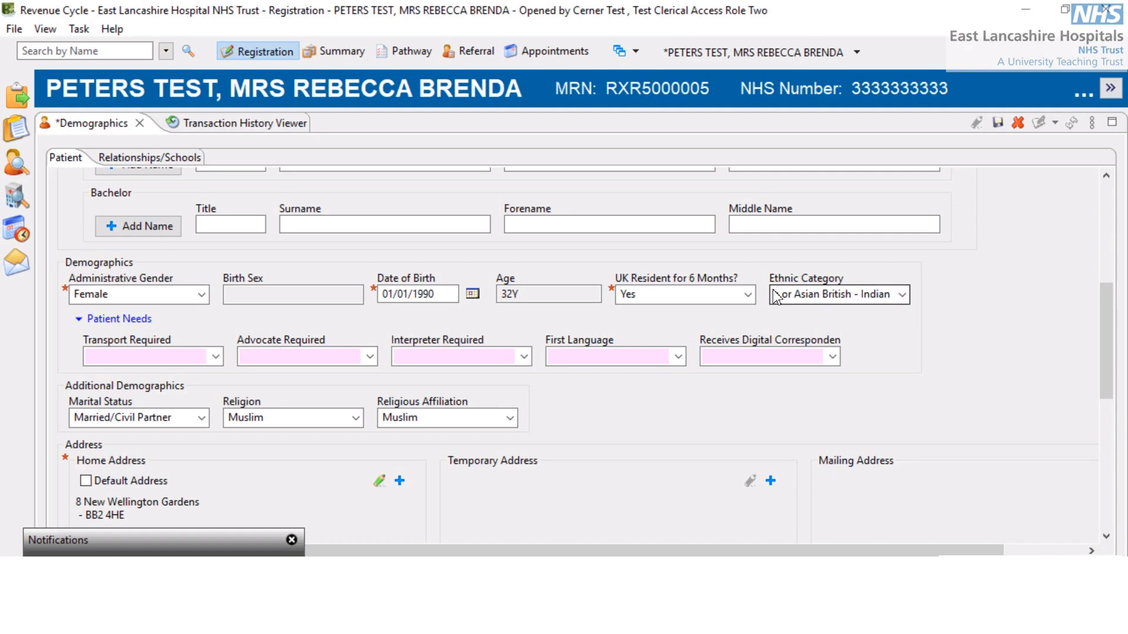
left_click(748, 296)
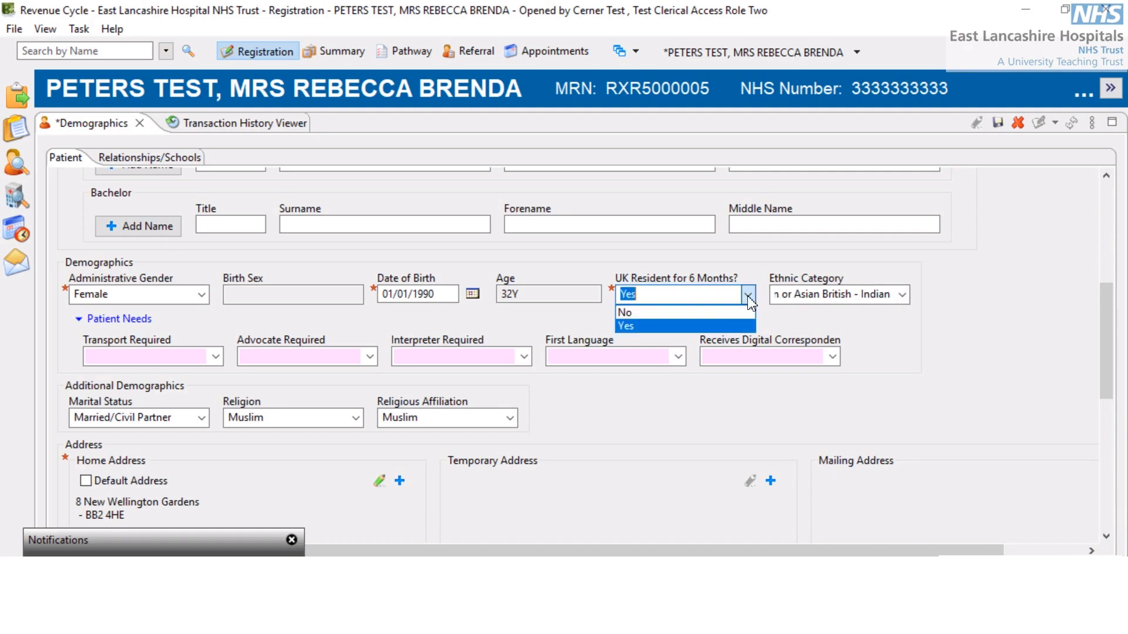
left_click(905, 294)
left_click(904, 293)
left_click(905, 294)
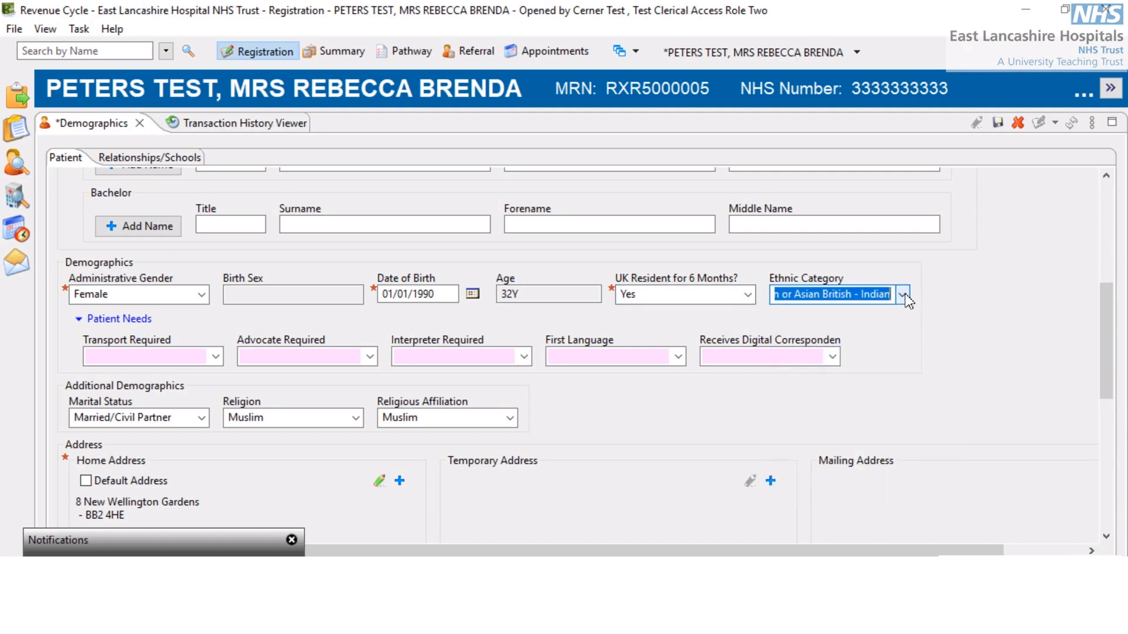
scroll(810, 386, "down", 2)
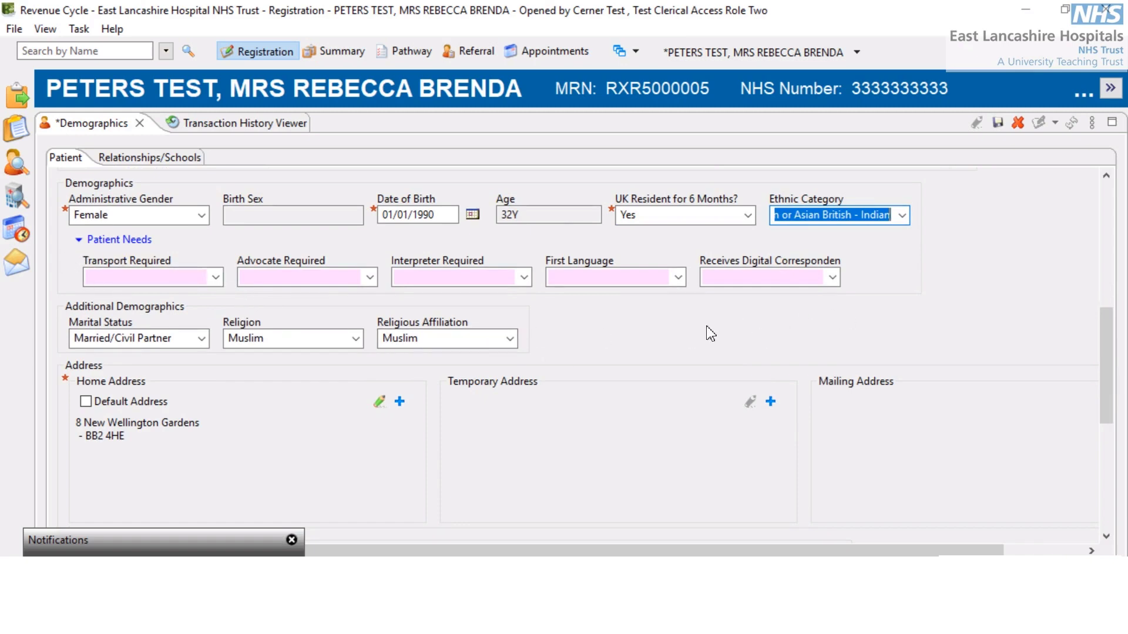
scroll(708, 334, "down", 1)
scroll(699, 333, "down", 1)
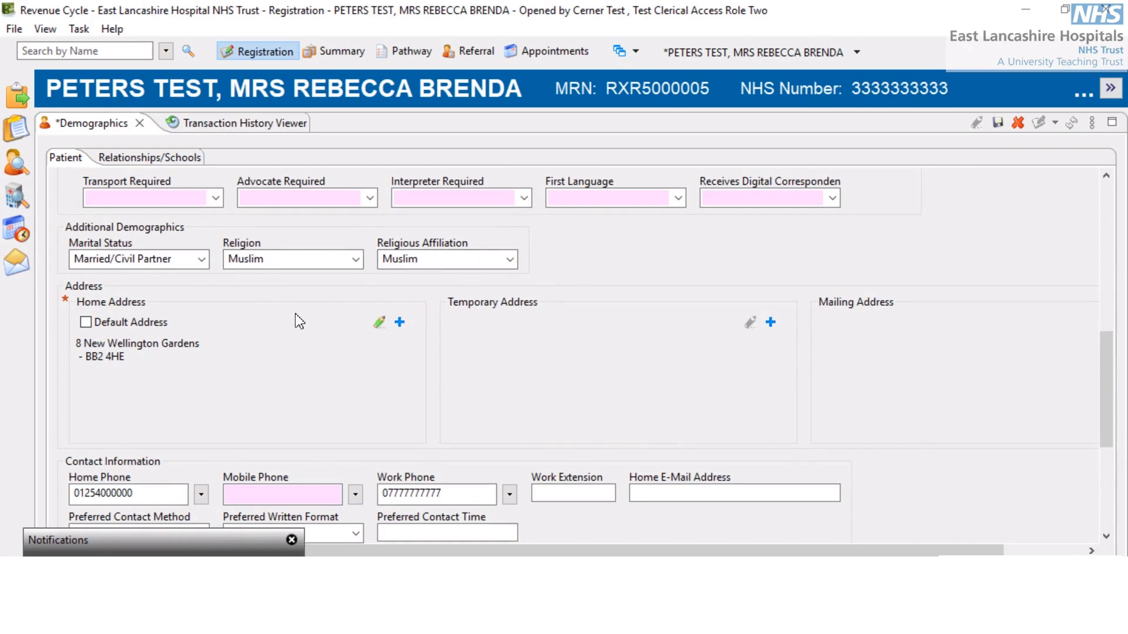
scroll(296, 320, "down", 1)
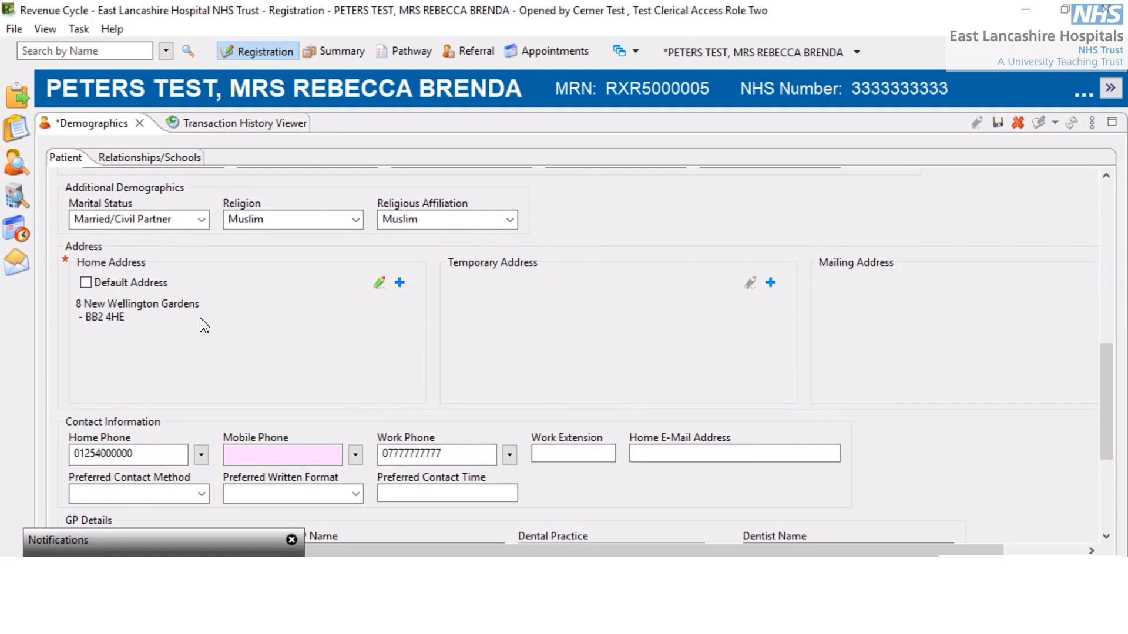
- Look up the patient's new home address by postcode in QAS, pick the house number, and accept it
left_click(400, 283)
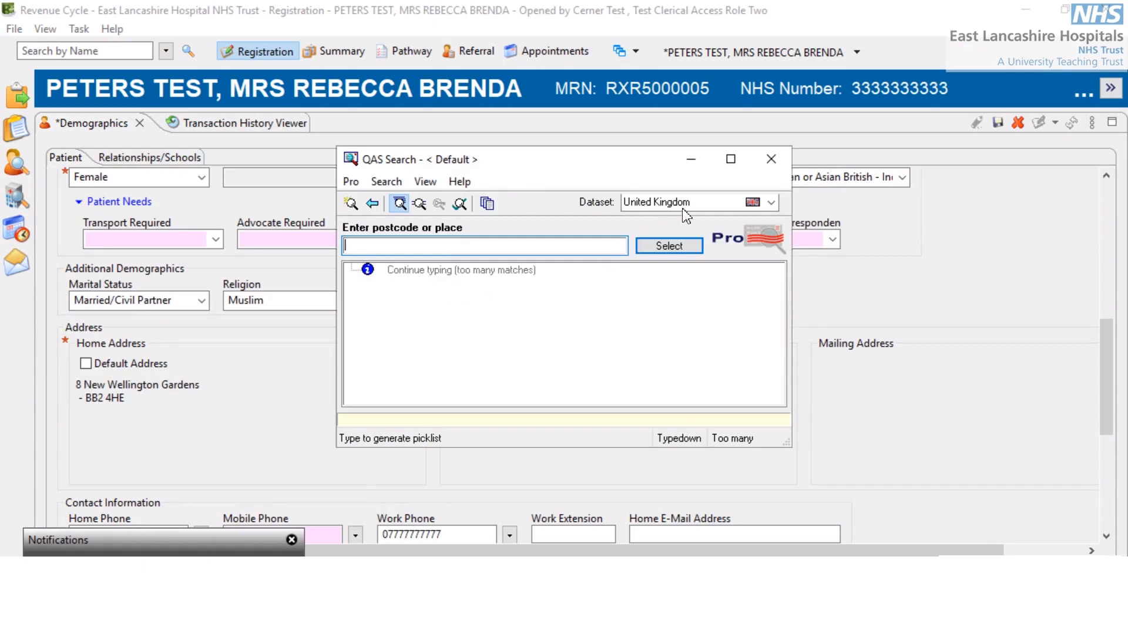
left_click(730, 160)
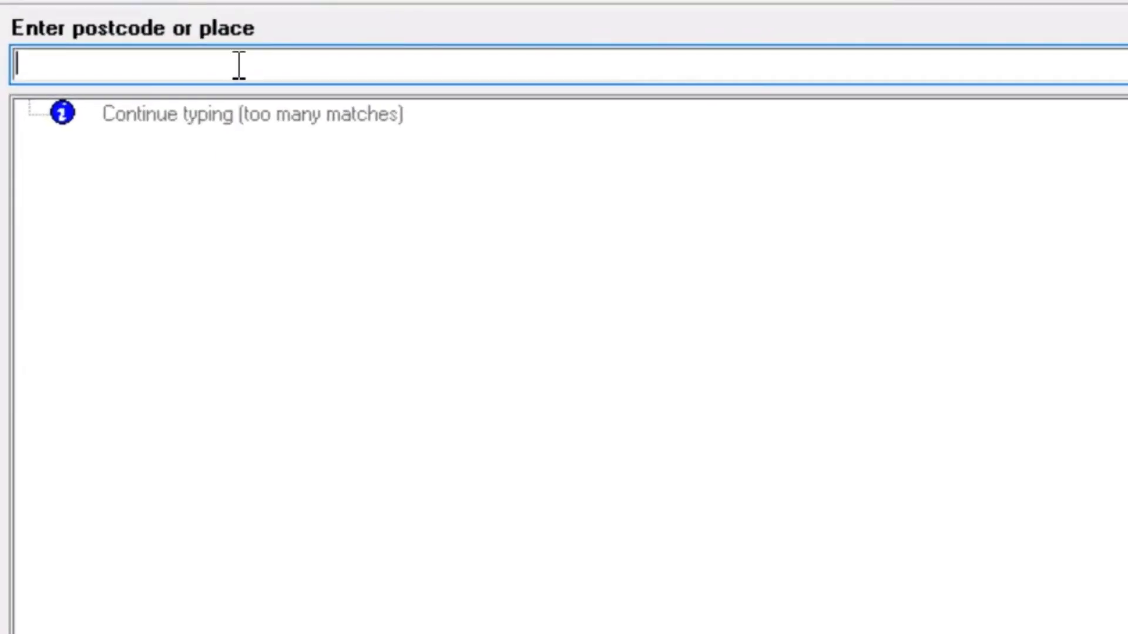
type("bb2 4hy")
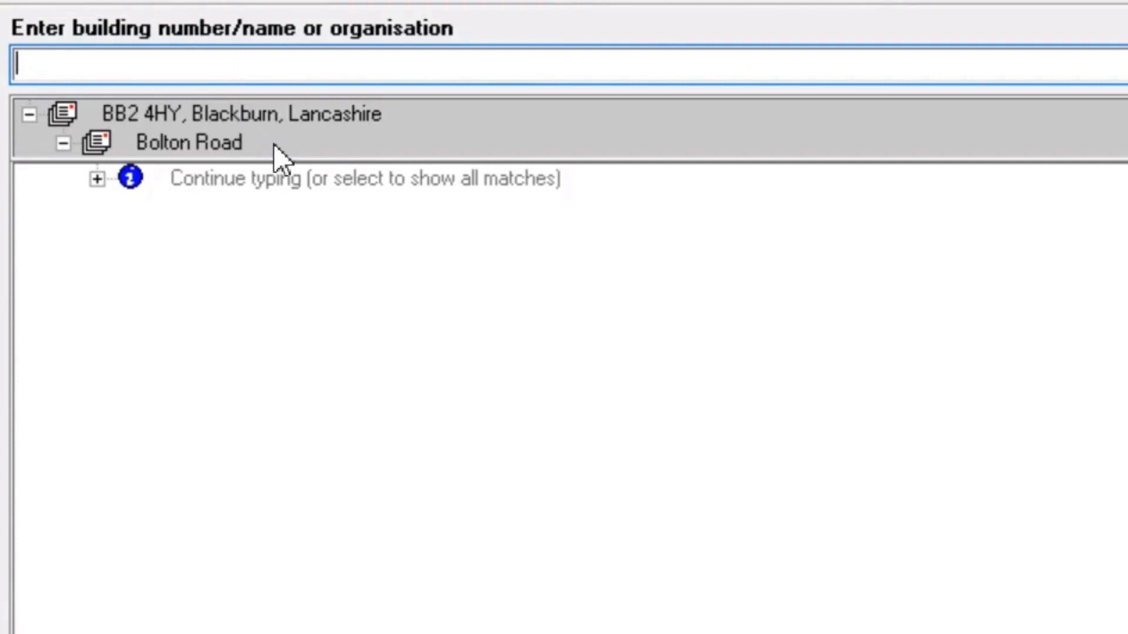
left_click(194, 143)
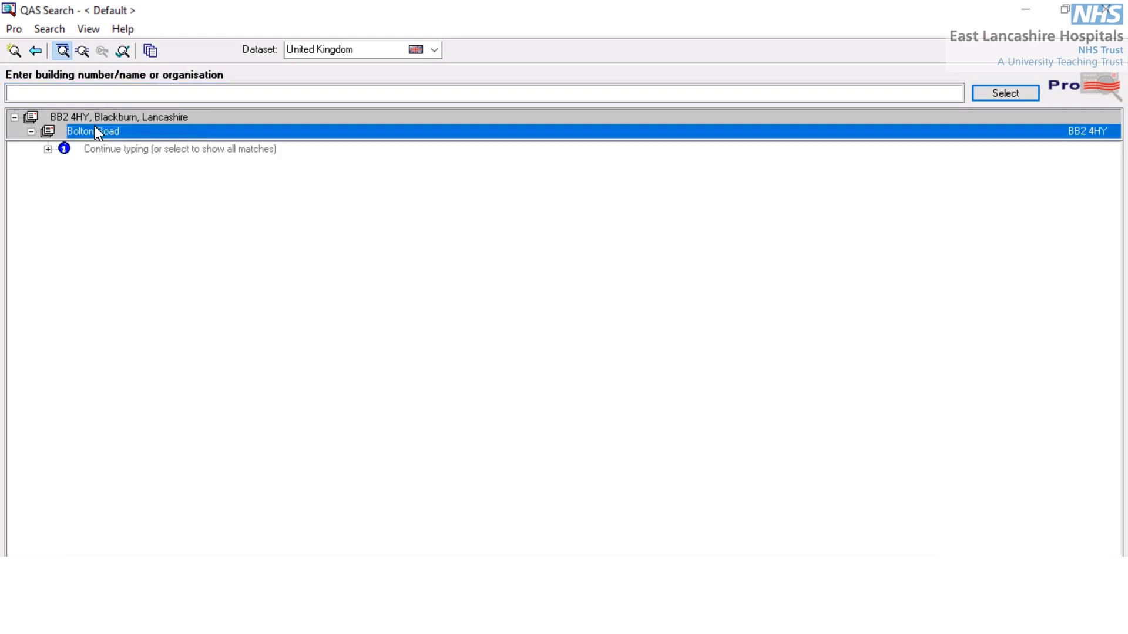
double_click(95, 128)
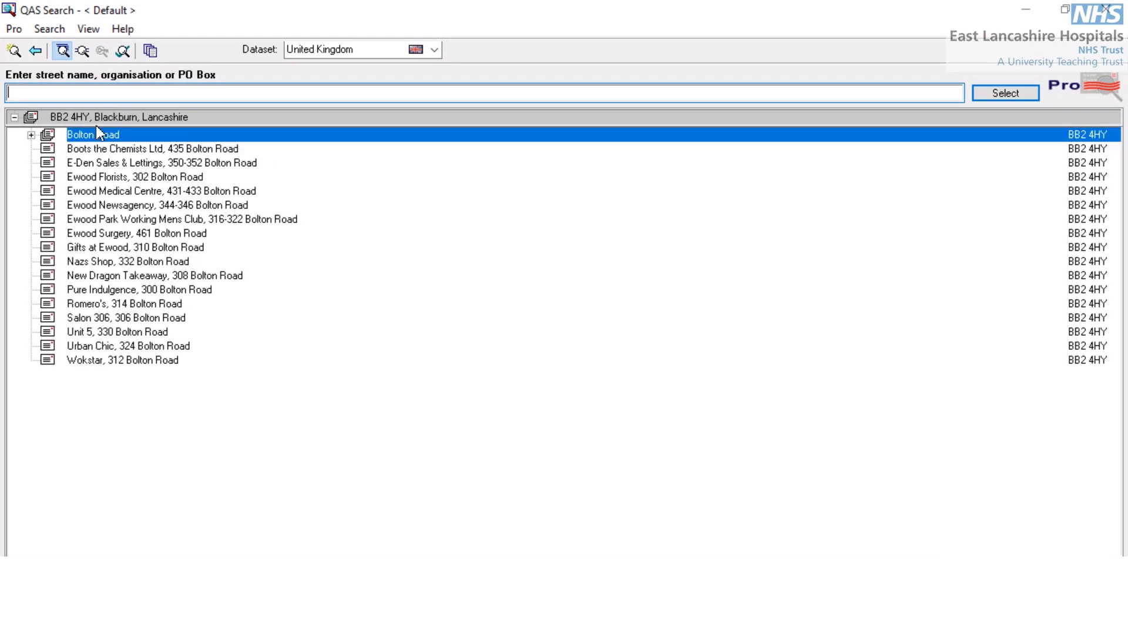
left_click(31, 135)
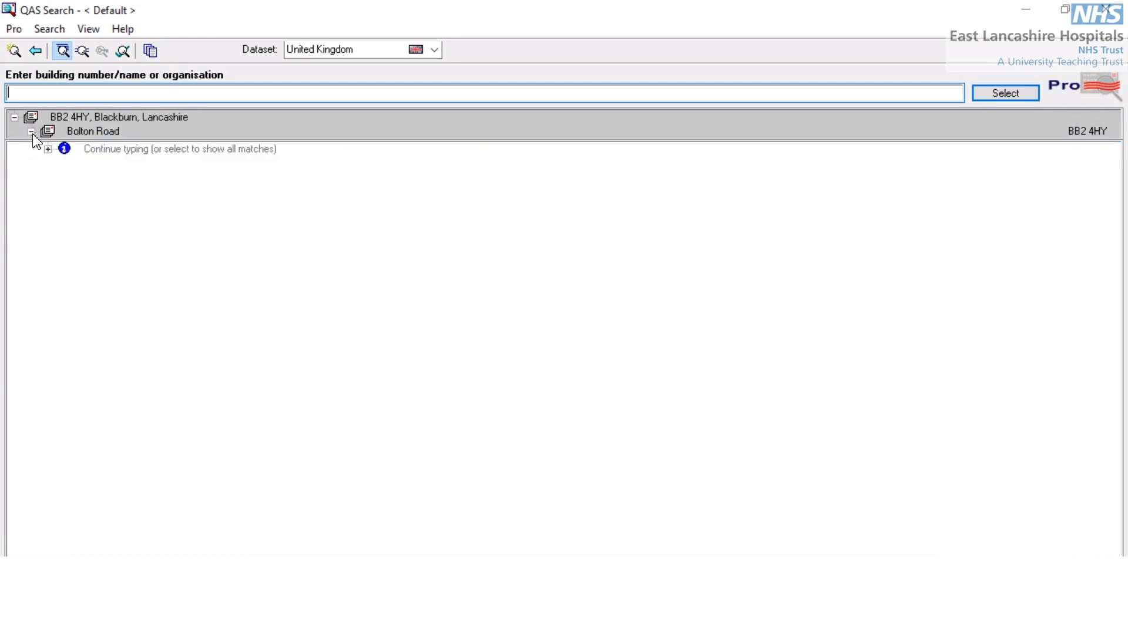
left_click(47, 149)
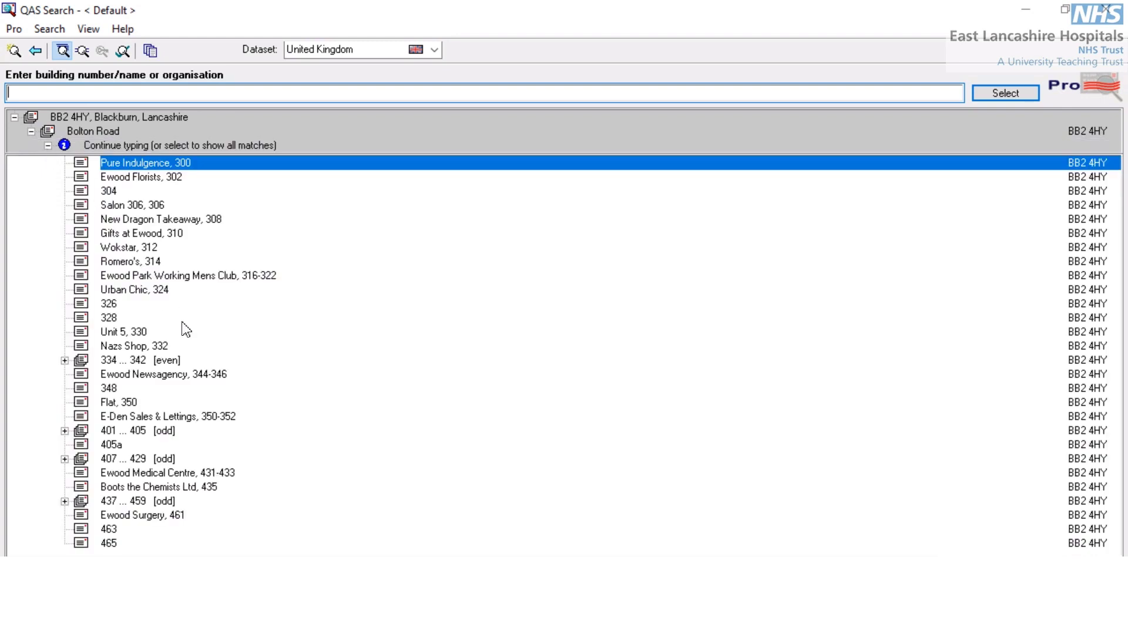
left_click(110, 304)
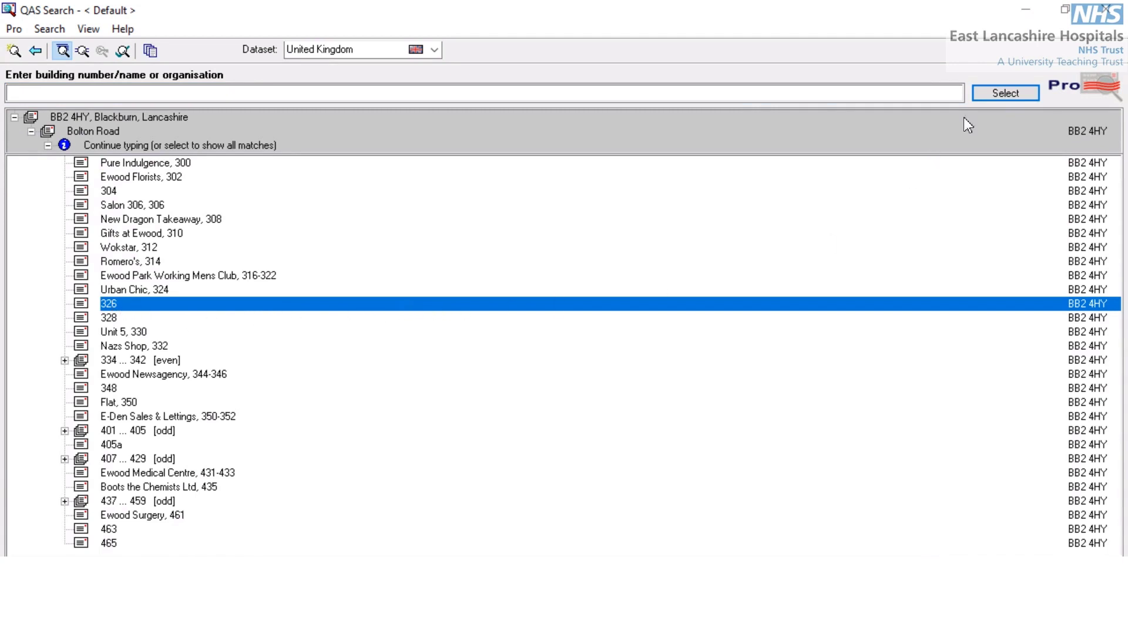
left_click(997, 97)
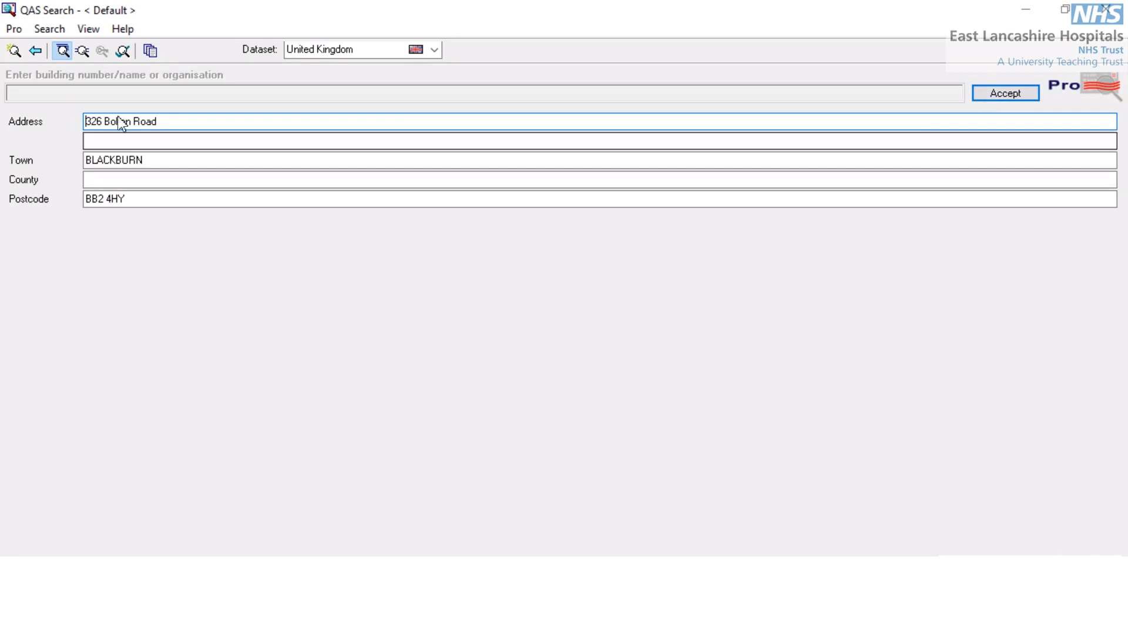
left_click(991, 95)
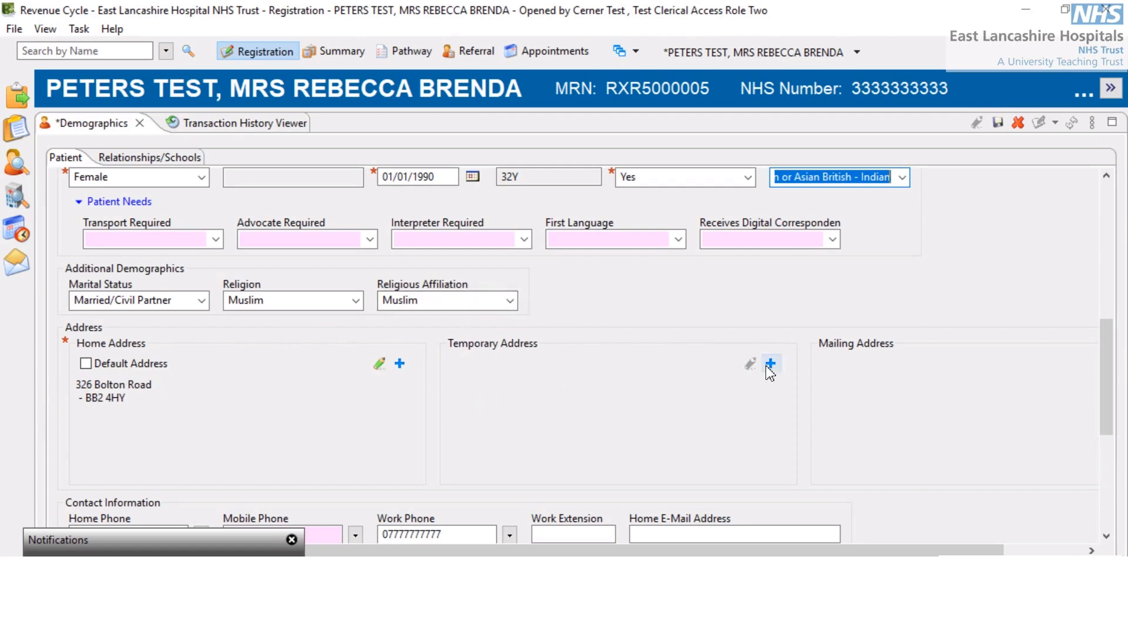
- Replace the mobile phone field with the patient's new mobile number and open the GP practice search
scroll(746, 388, "down", 3)
scroll(747, 388, "down", 8)
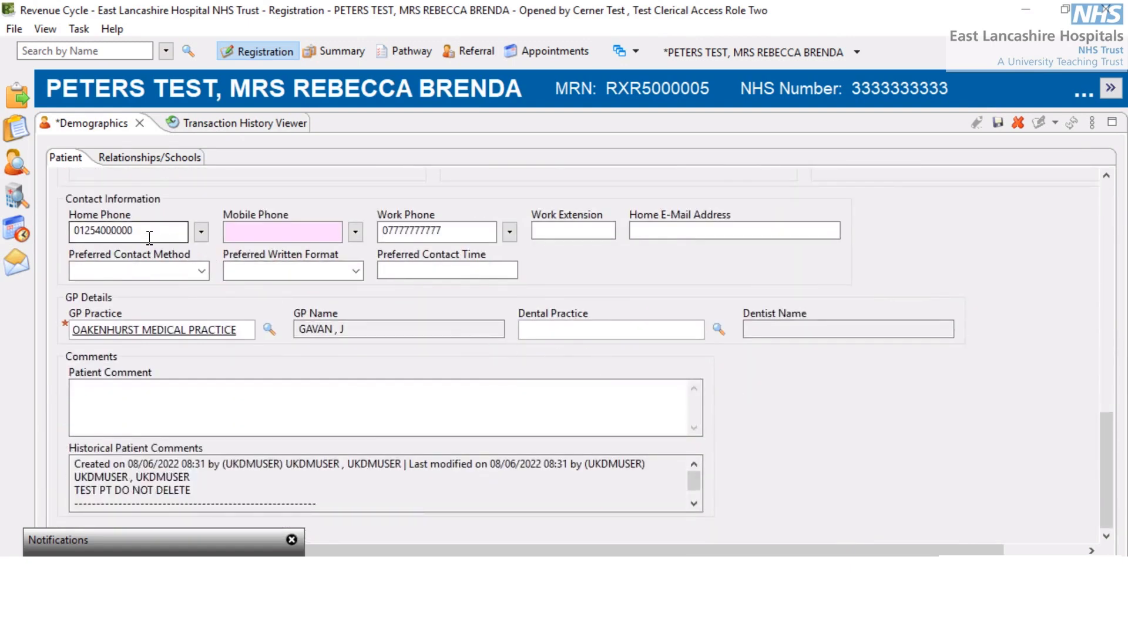
left_click(296, 233)
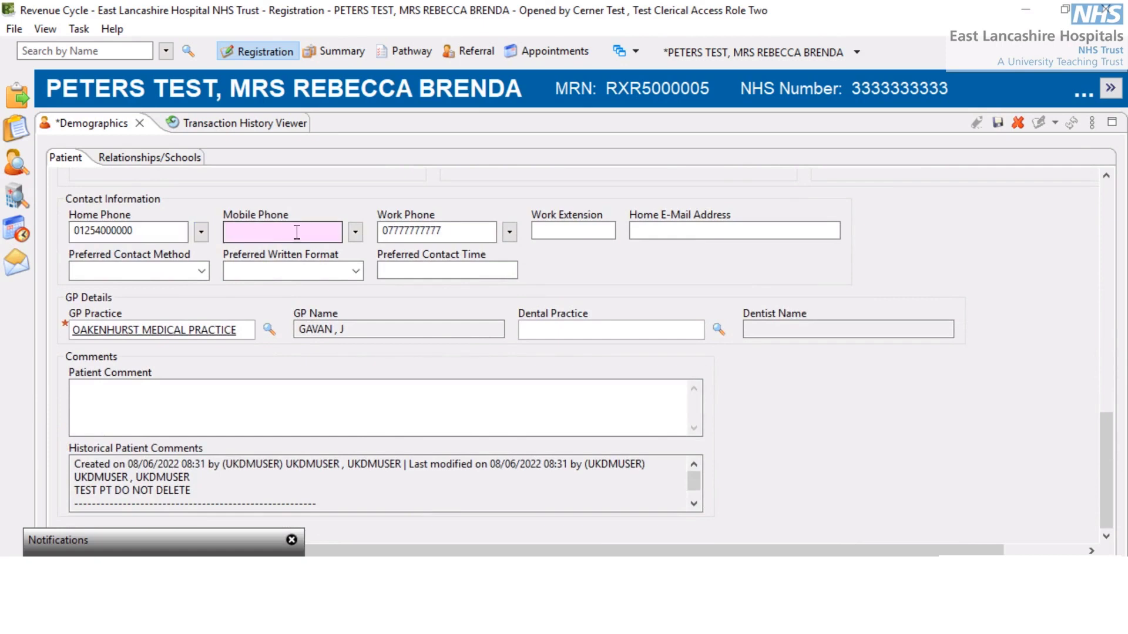
left_click(461, 235)
left_click(292, 233)
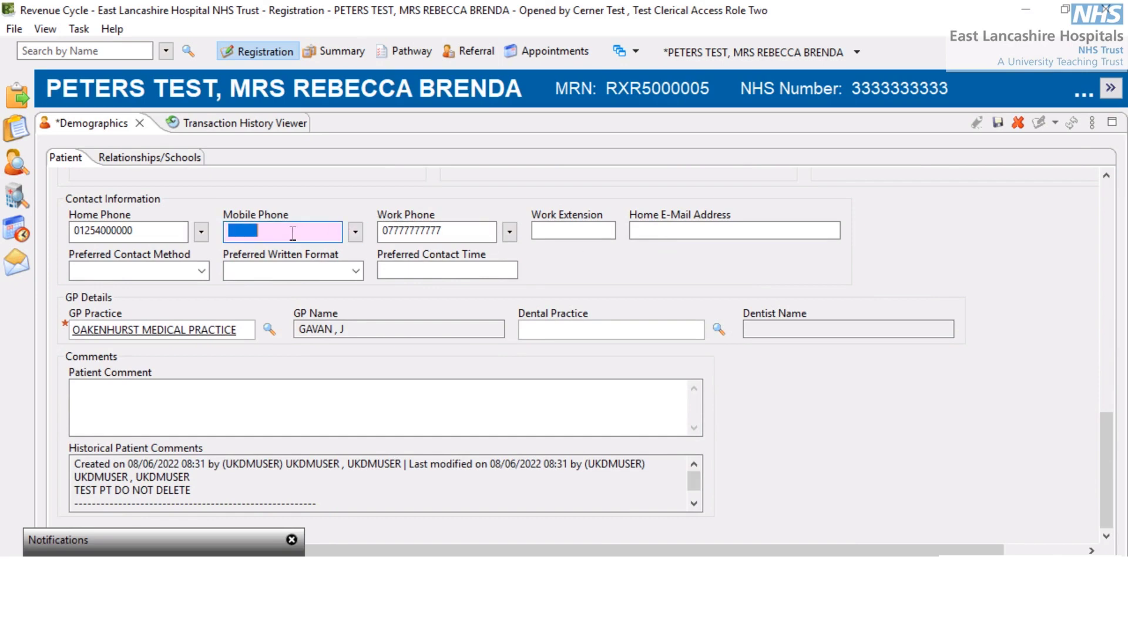
type("07777777777")
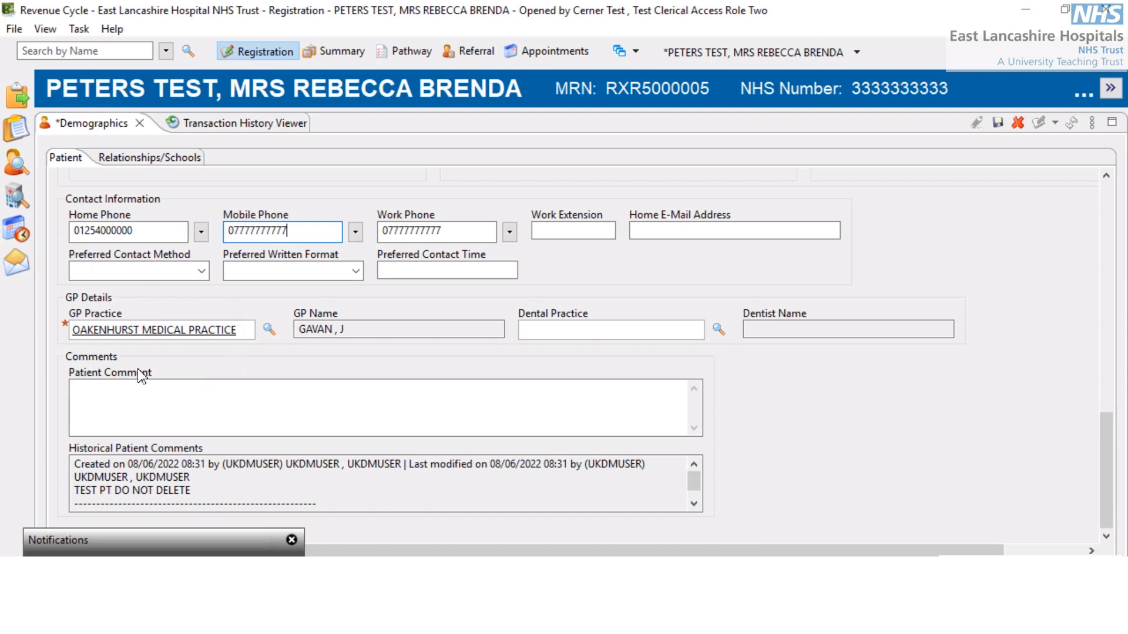
left_click(270, 332)
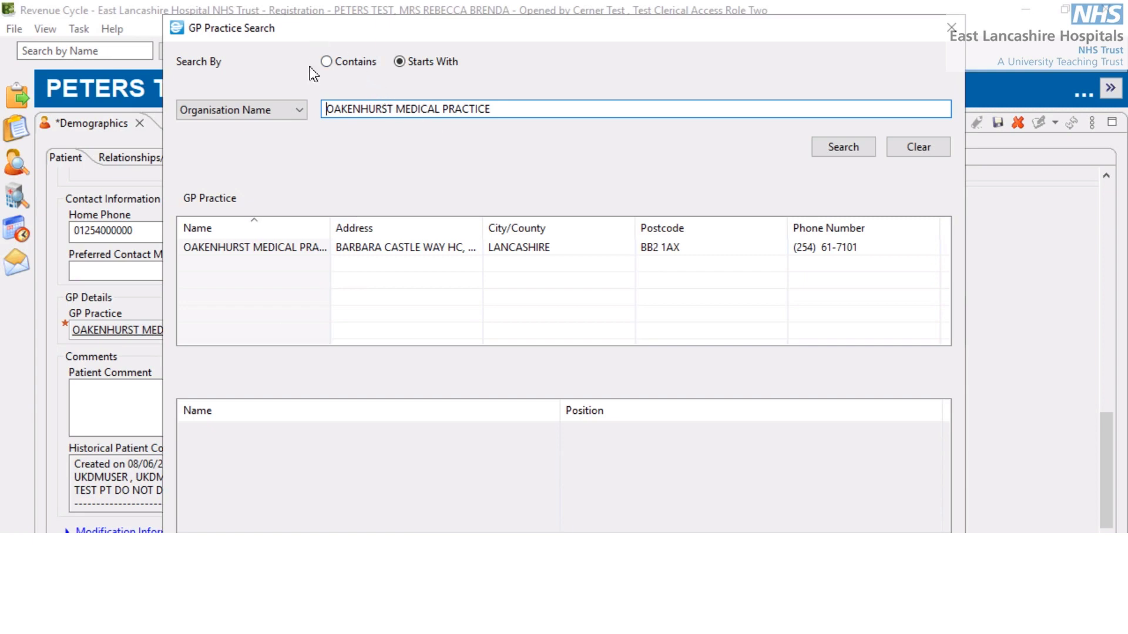
- Search by General Practitioner using starts-with matching on the GP's surname and forename initial
left_click(327, 62)
left_click(400, 63)
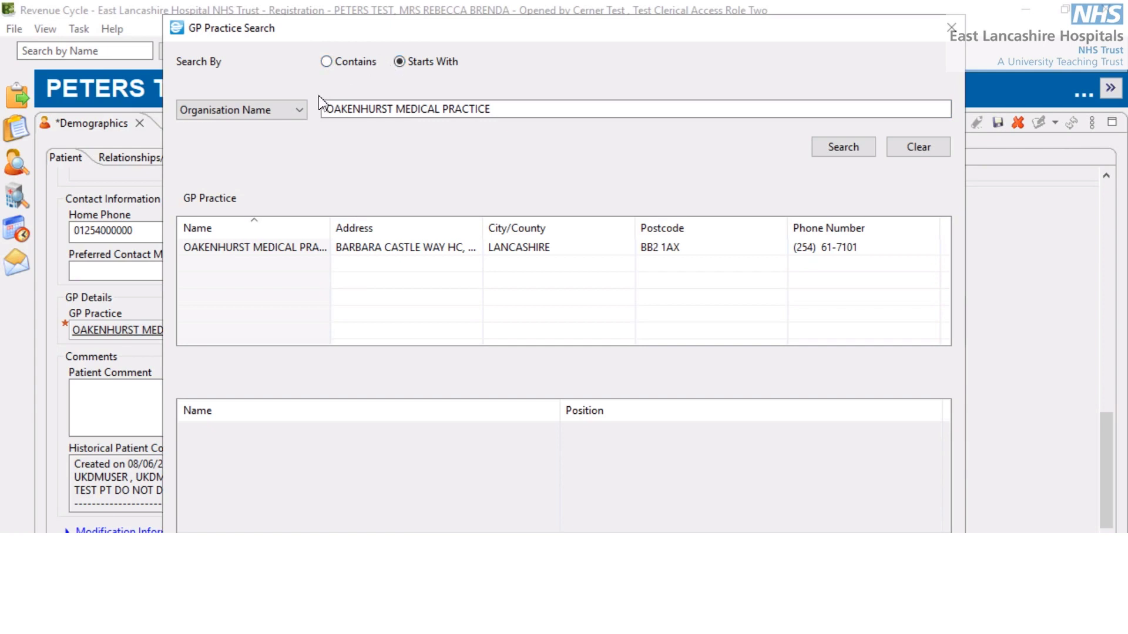
left_click(300, 114)
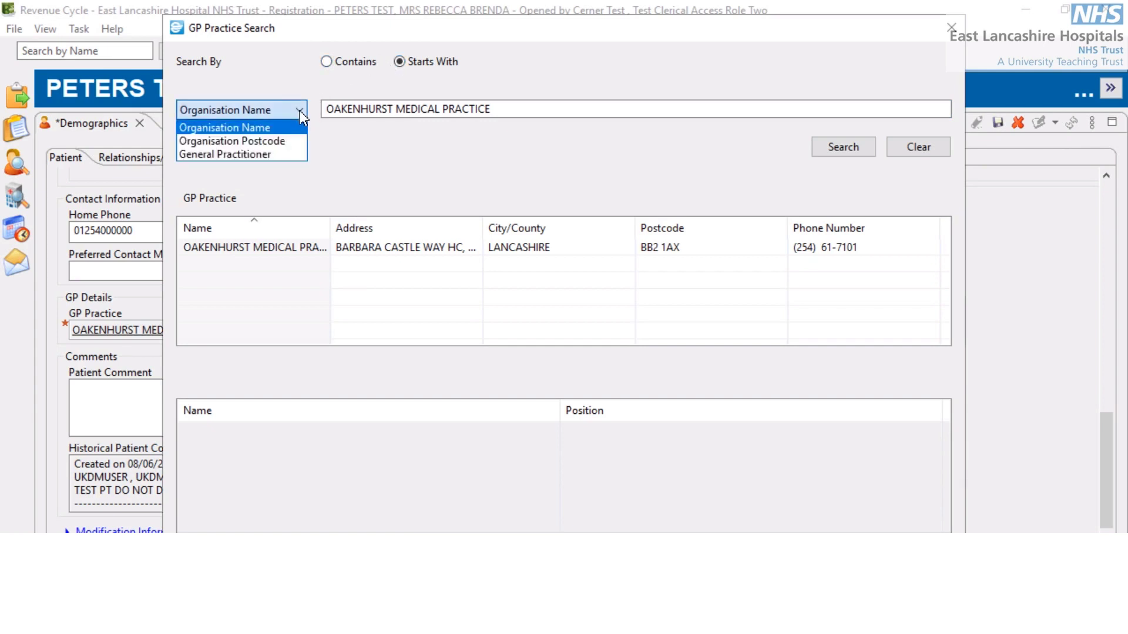
left_click(282, 154)
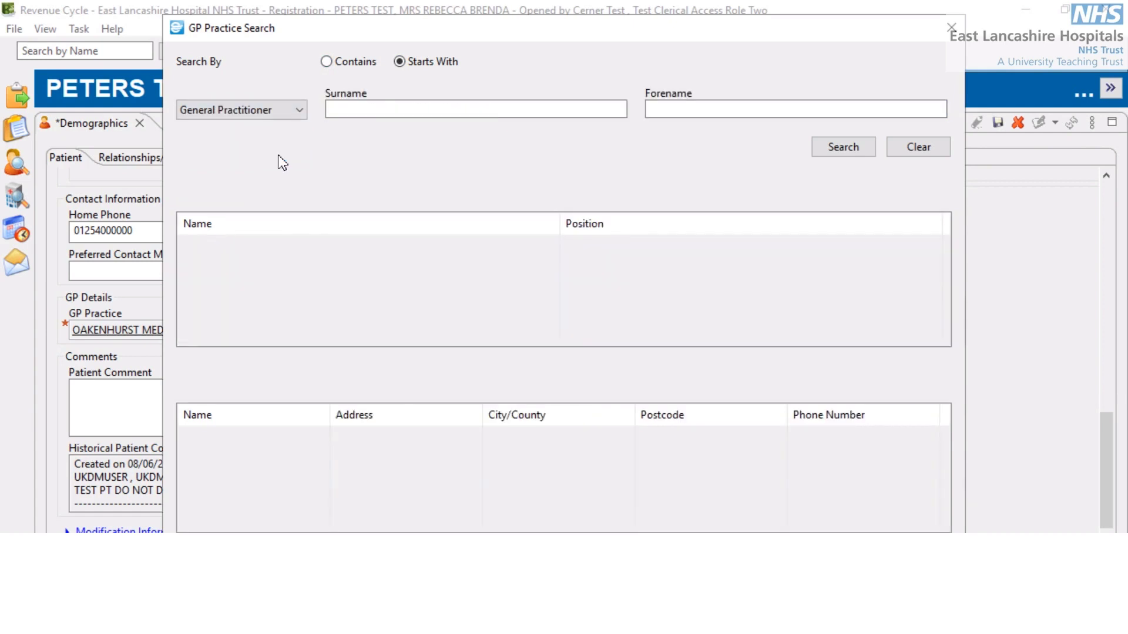
left_click(404, 107)
left_click(386, 108)
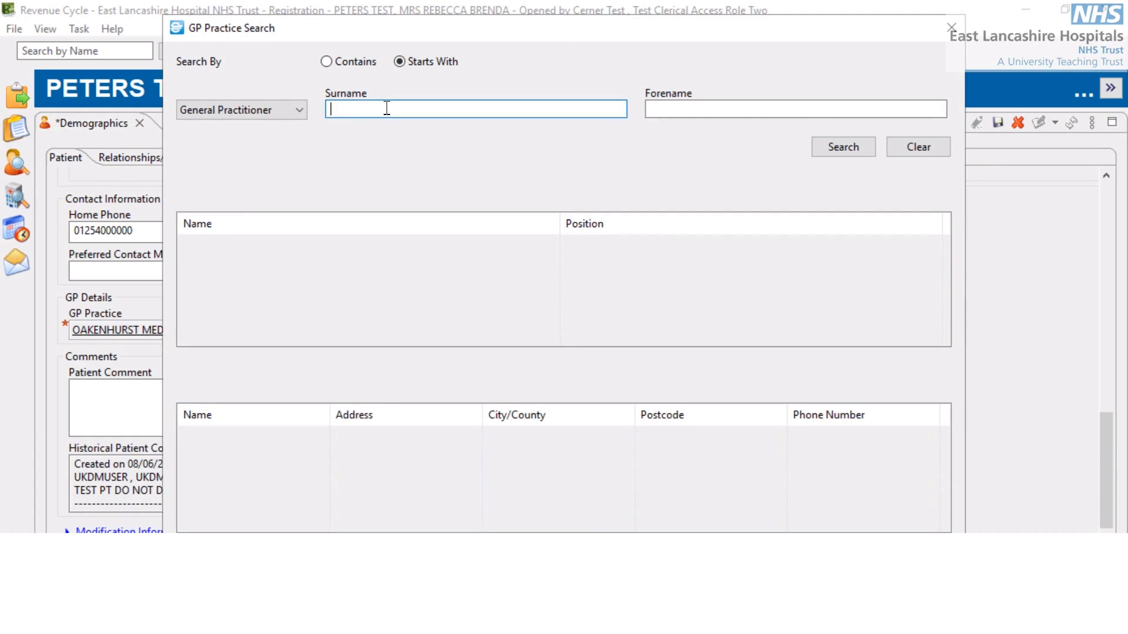
type("PATEL")
left_click(663, 110)
type("Z")
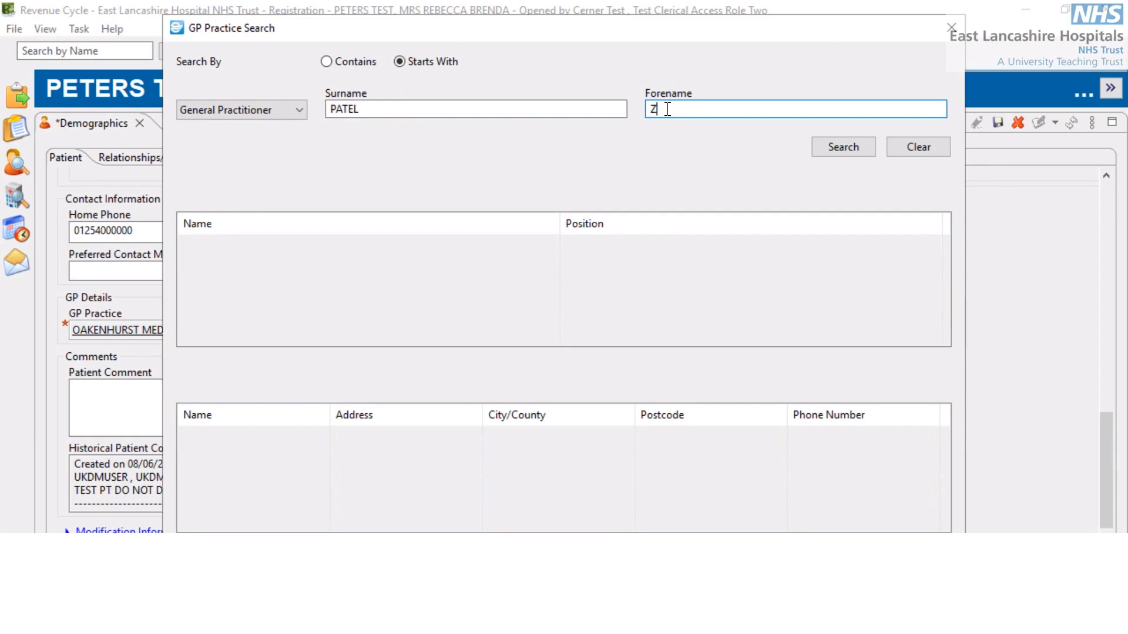
left_click(817, 152)
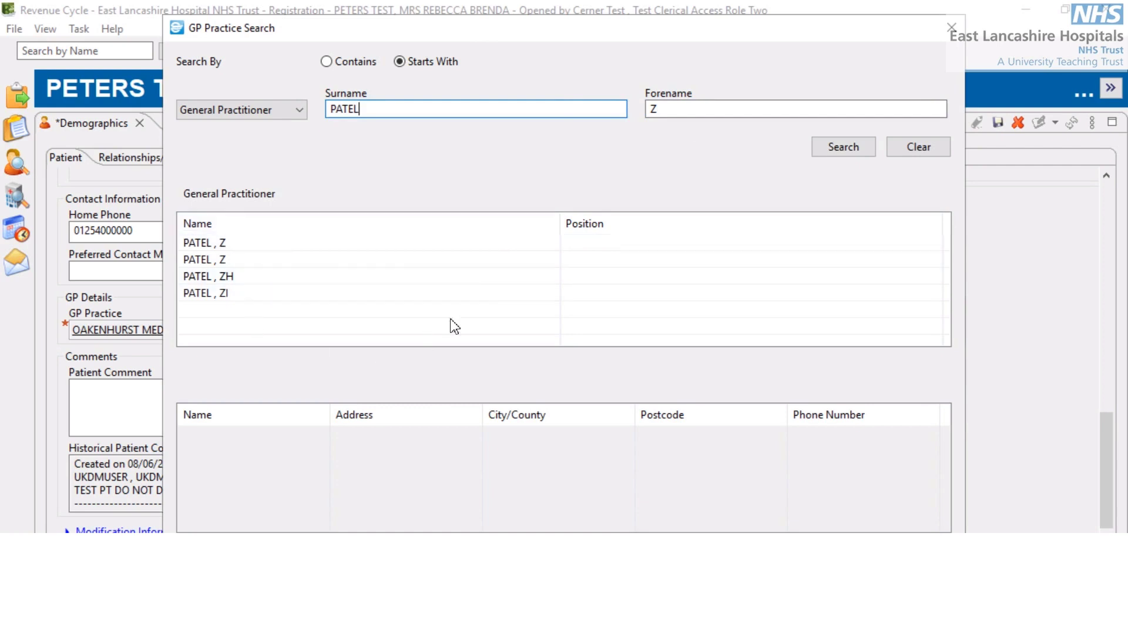
- Choose the matching GP linked to ISSA MEDICAL CENTRE and confirm the selection
left_click(275, 249)
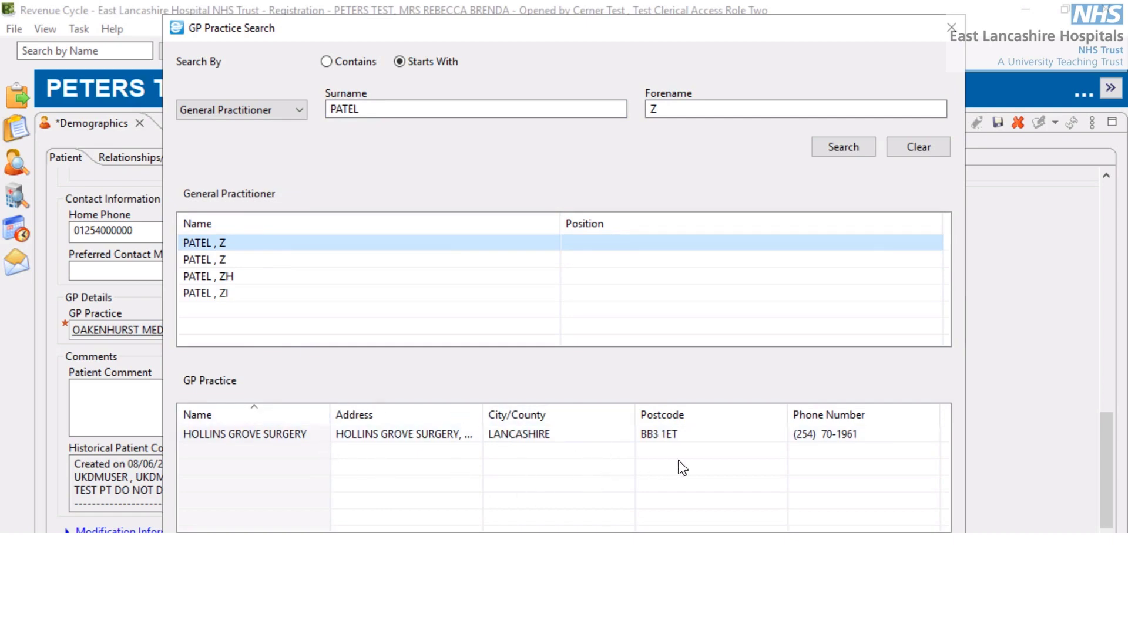
left_click(256, 263)
left_click(259, 277)
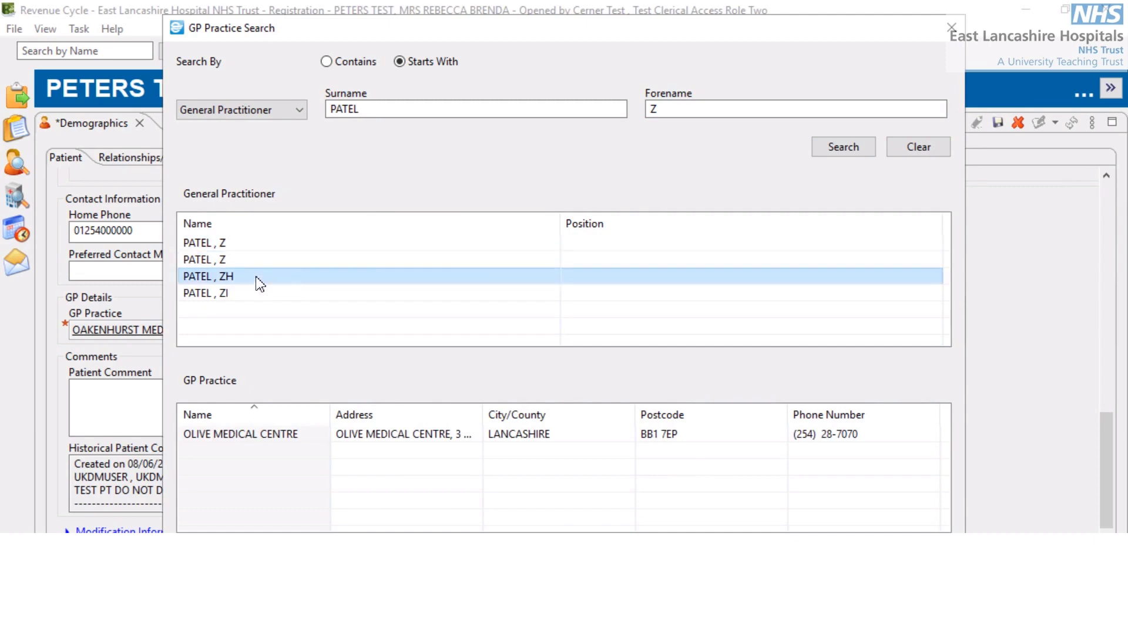
left_click(450, 442)
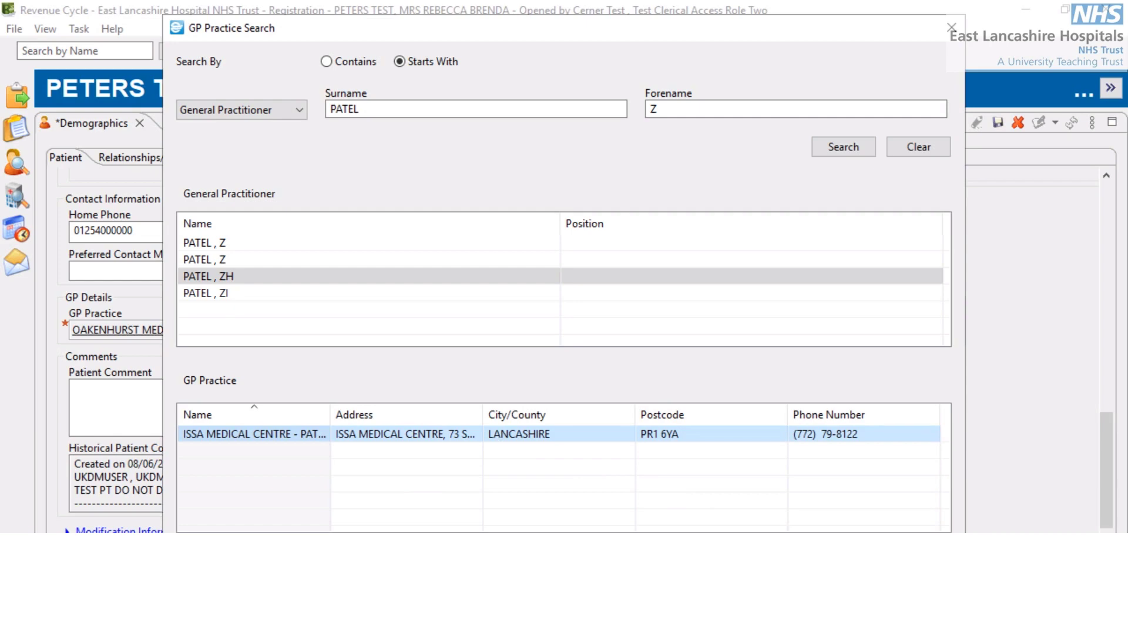
key("Return")
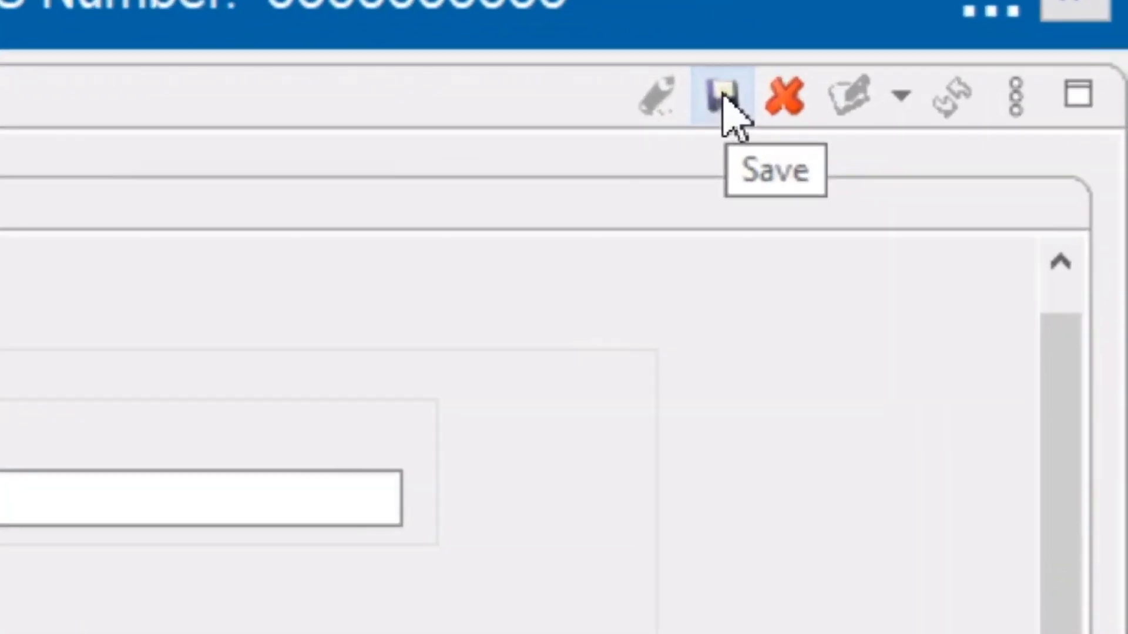
- Save the demographics record and confirm Modification Information shows last modified 19/08/2022
left_click(724, 97)
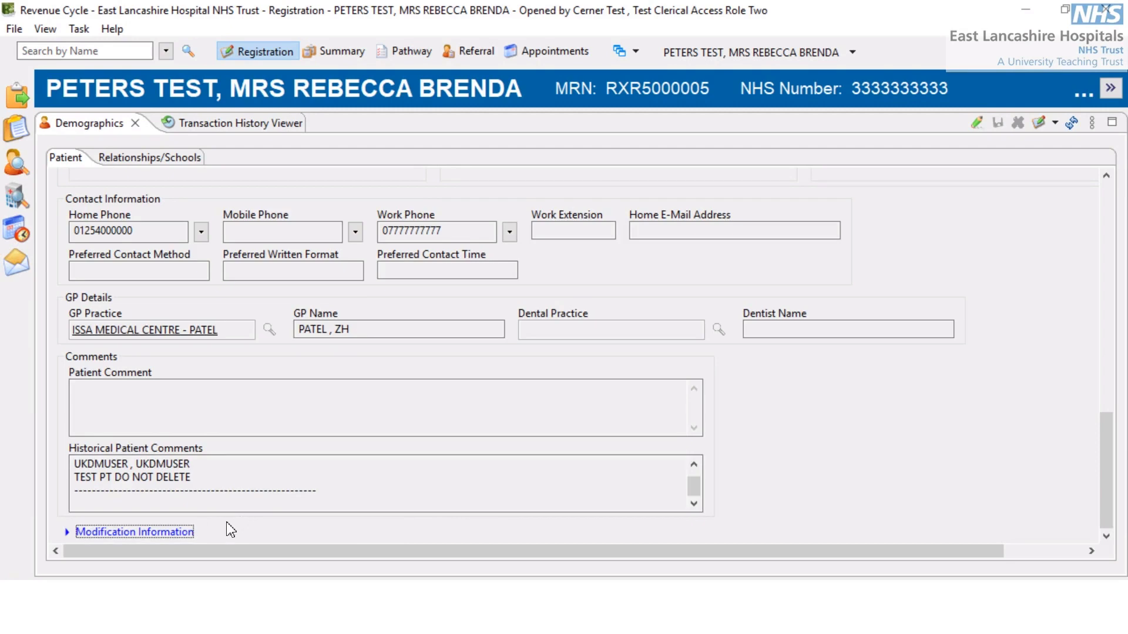
left_click(154, 534)
left_click_drag(1109, 438, 1115, 506)
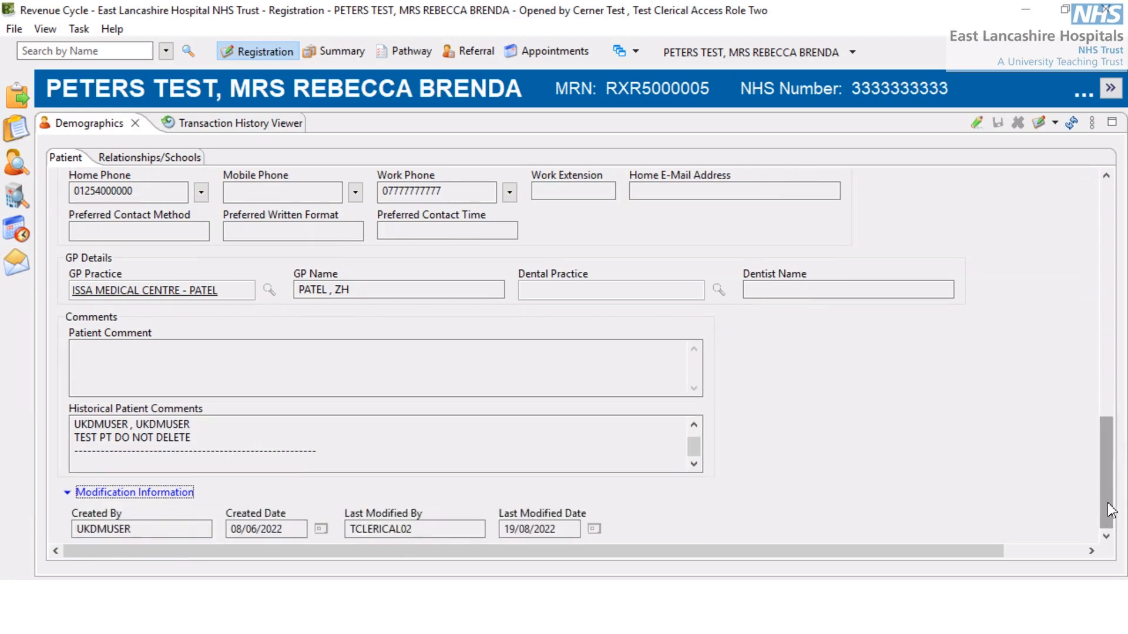